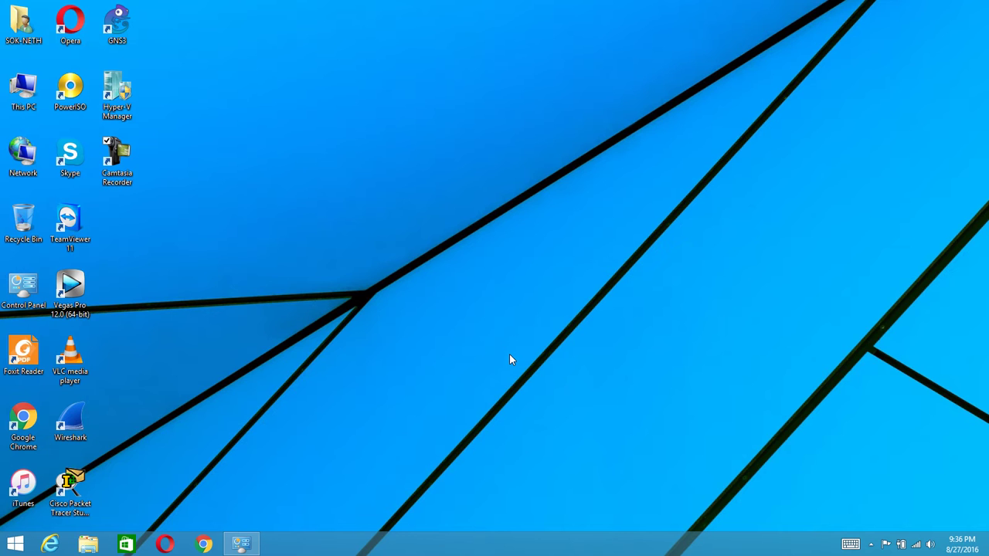
- Refresh the desktop and launch Google Chrome
right_click(426, 268)
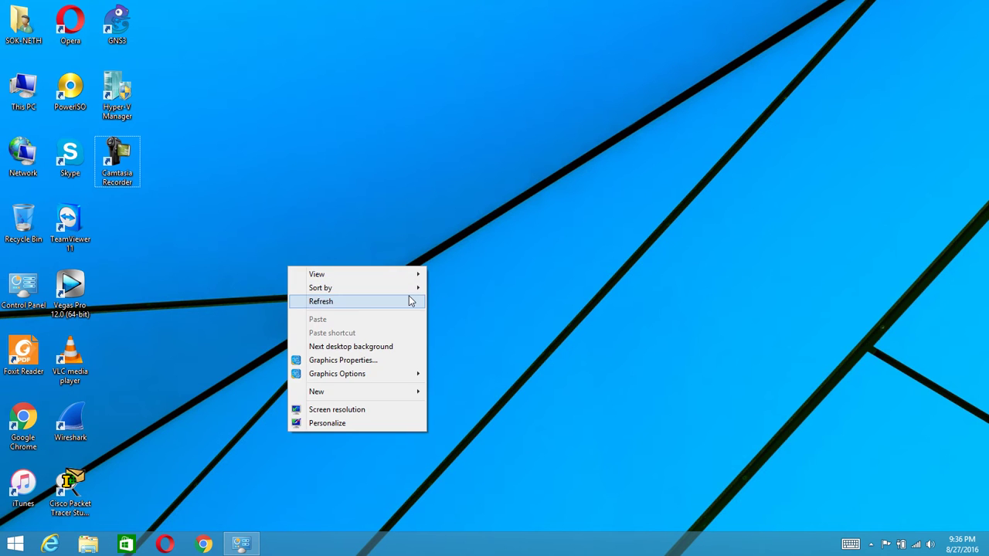
left_click(409, 300)
left_click(203, 545)
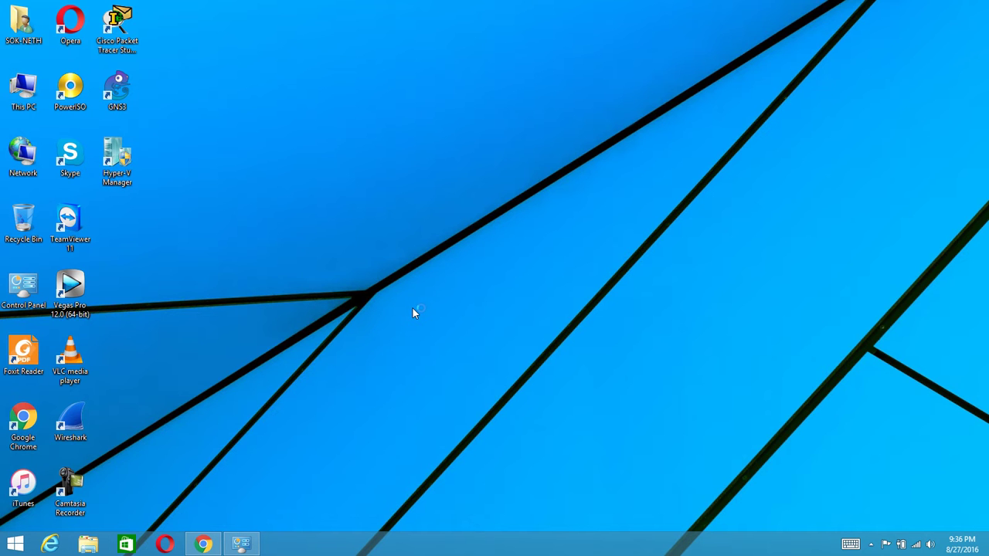
right_click(330, 251)
left_click(310, 282)
- Open This PC and view the contents of the WD Unlocker drive (D:), returning to the drive overview
key("super+e")
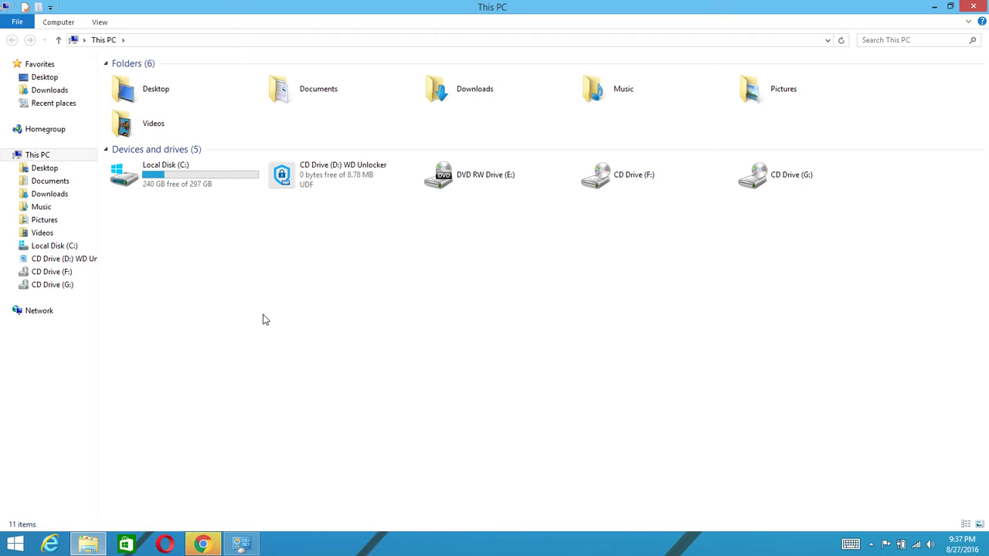
left_click(82, 264)
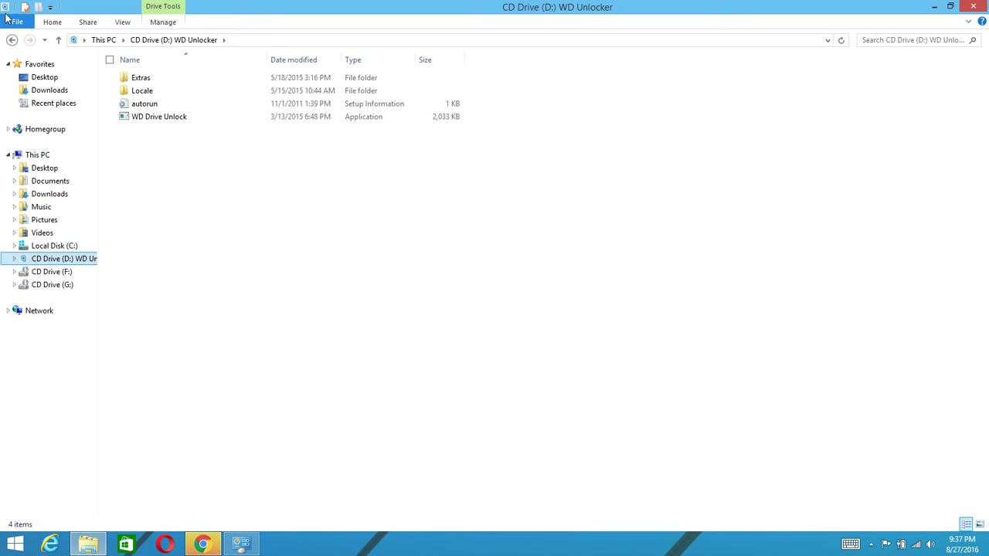
left_click(12, 39)
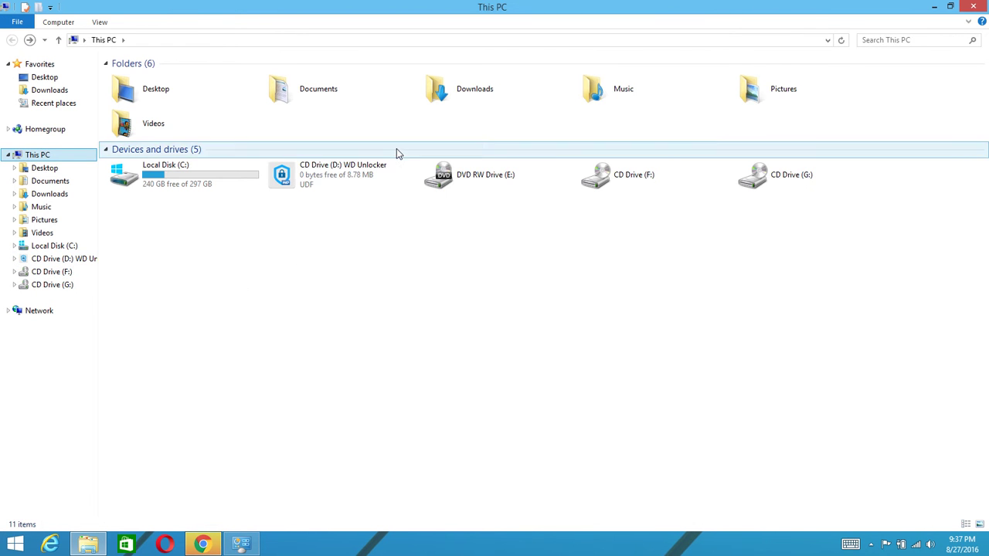
left_click(356, 171)
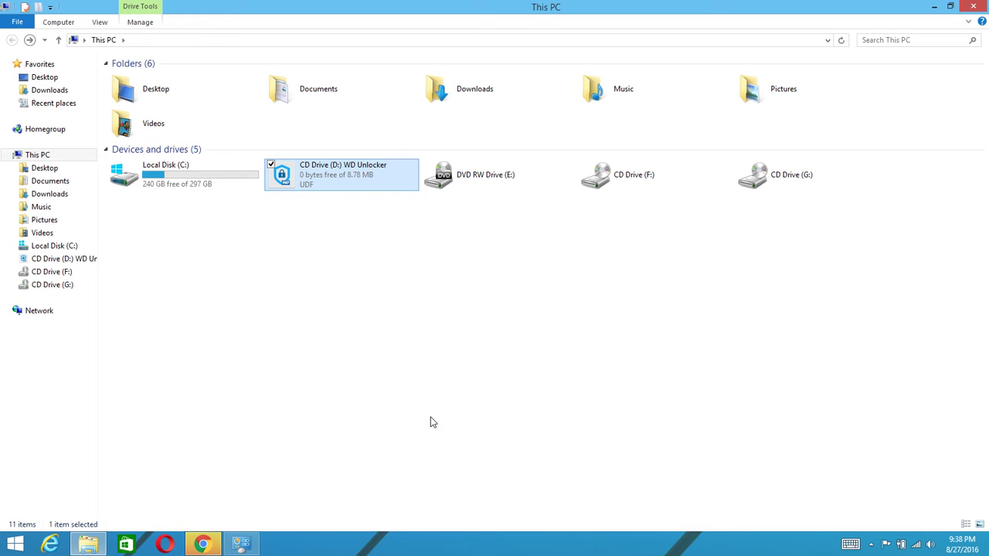
left_click(373, 302)
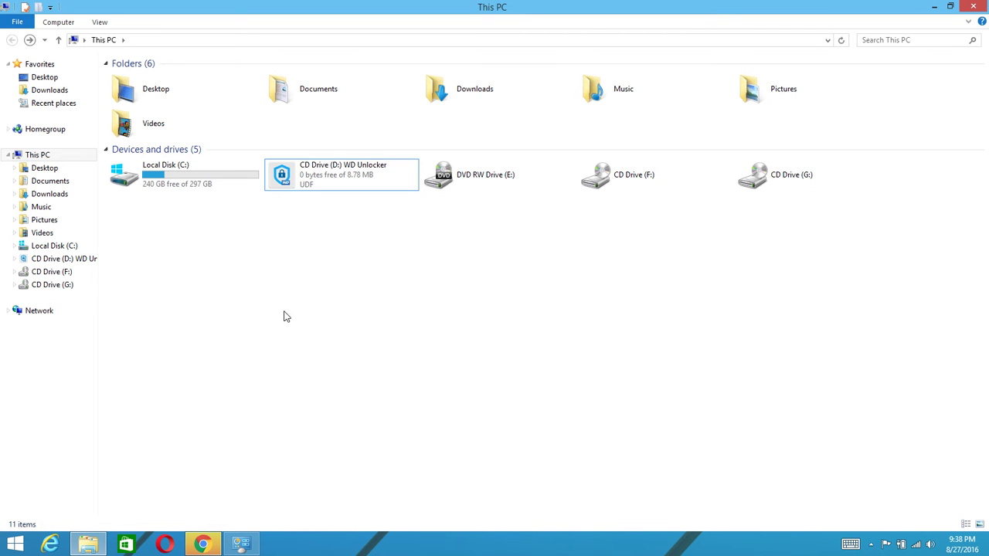
- Run the unlocker from the WD Unlocker drive (D:) to unlock the My Passport disk, and close its window
left_click(380, 187)
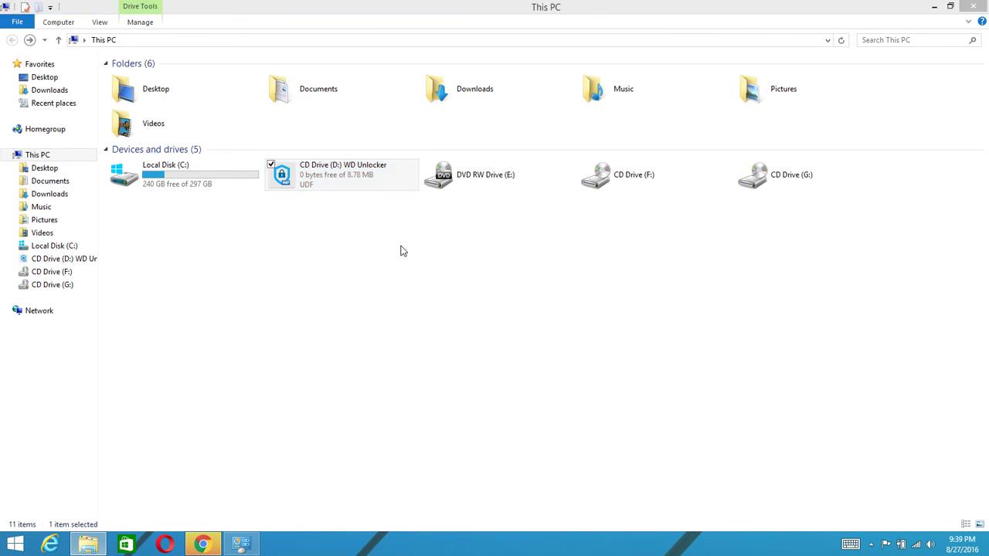
left_click(548, 315)
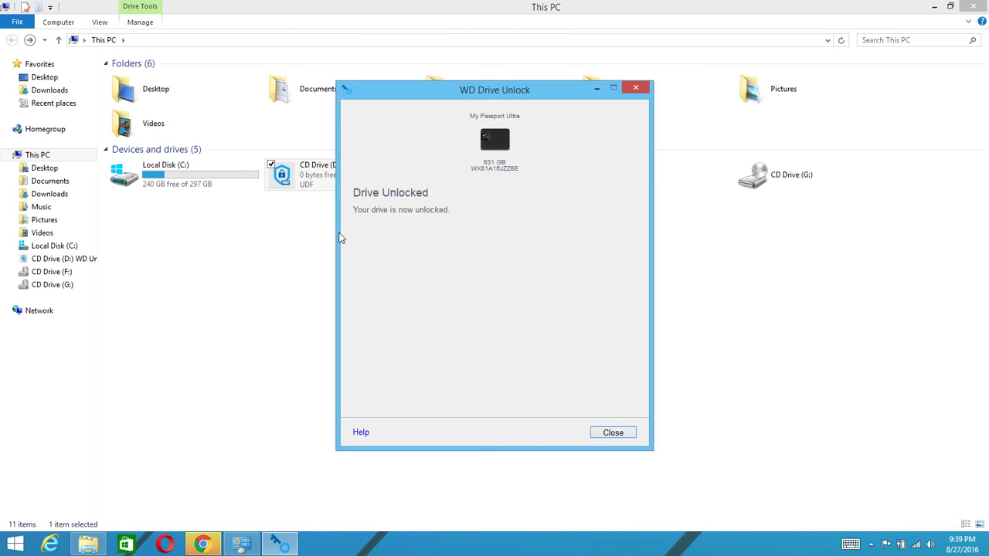
left_click(278, 547)
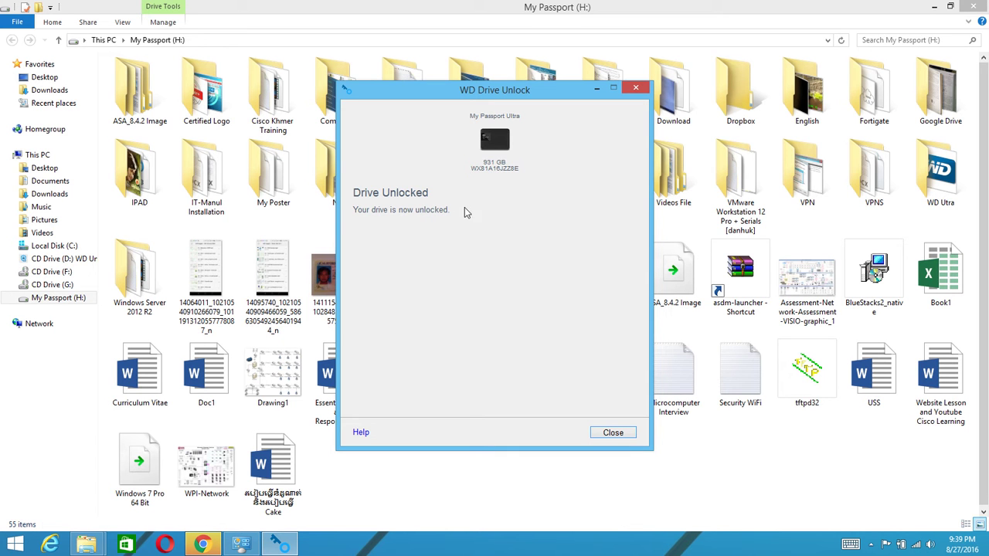
left_click(637, 87)
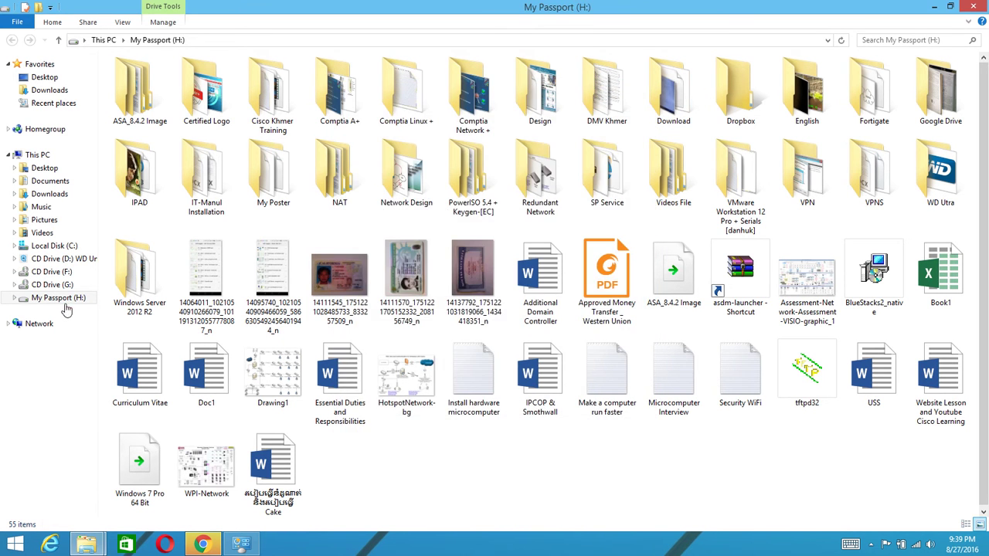
- Switch My Passport (H:) to the details view and open the WD Apps for Windows folder inside WD Utra
left_click(966, 525)
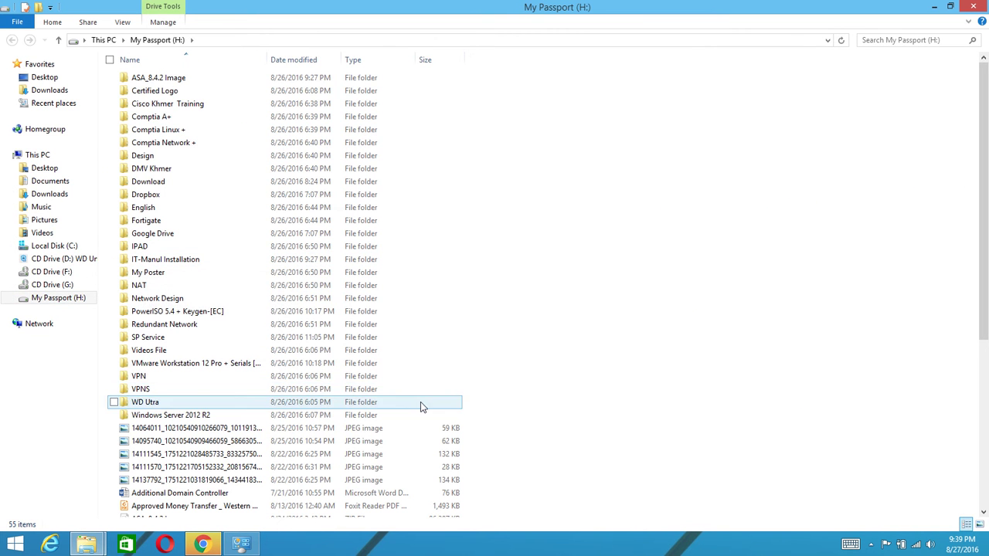
double_click(216, 408)
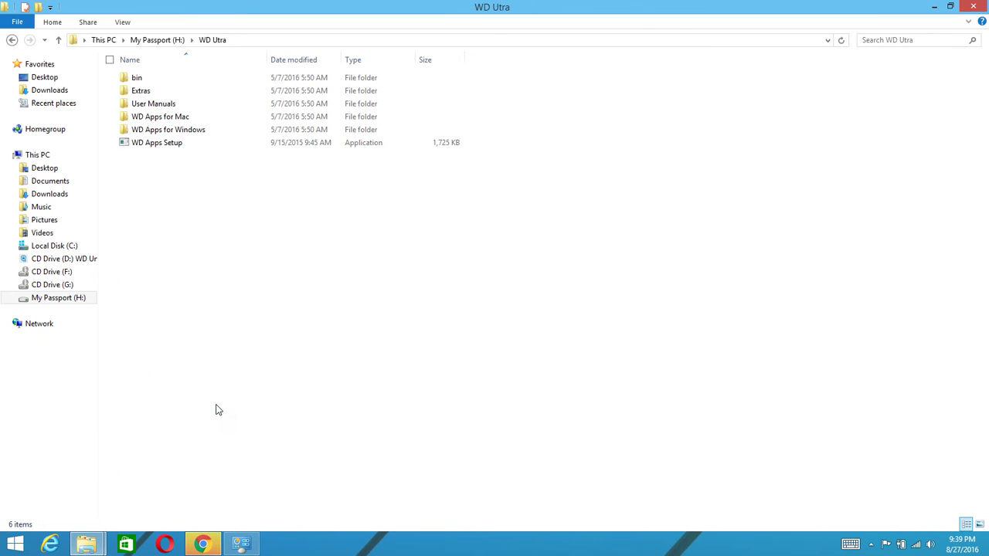
left_click_drag(266, 59, 360, 60)
left_click_drag(753, 334, 163, 97)
left_click(411, 282)
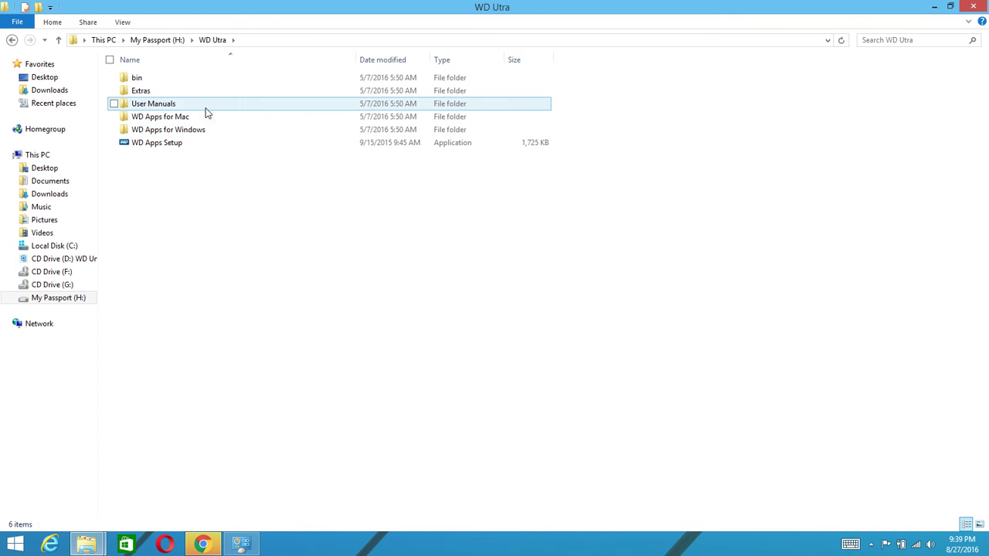
double_click(197, 131)
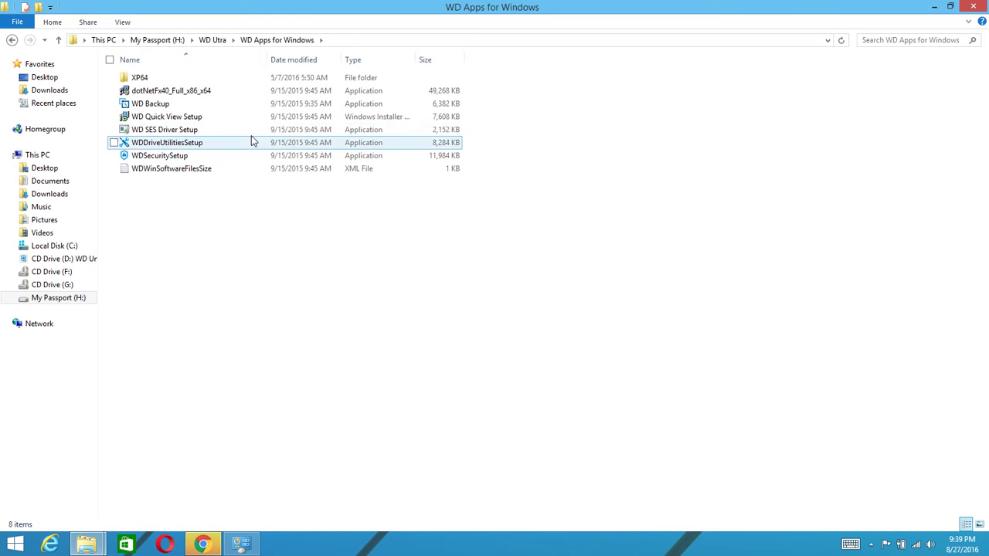
- Run WDSecuritySetup, accept the EULA and privacy policy, and start the installation with permission to change the computer
double_click(192, 158)
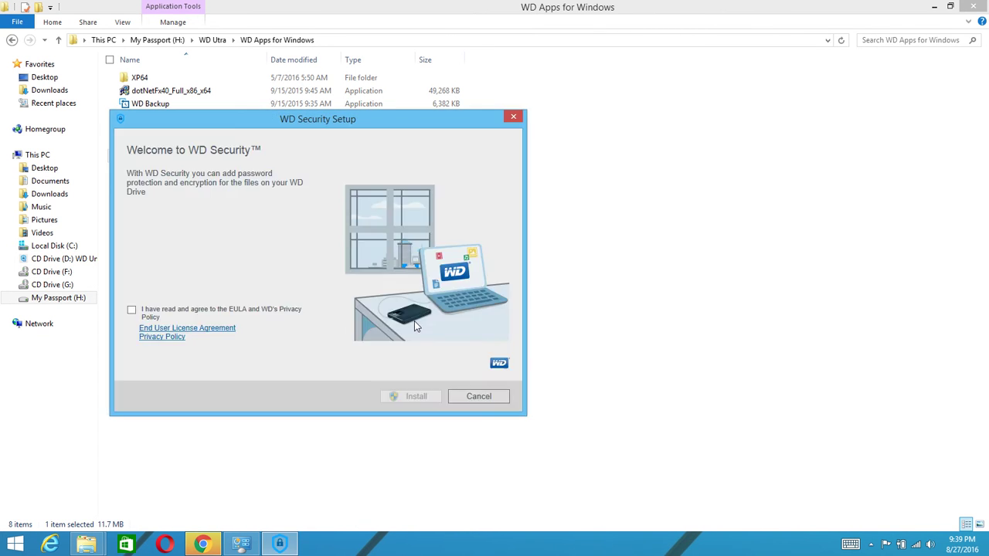
left_click_drag(390, 118, 655, 80)
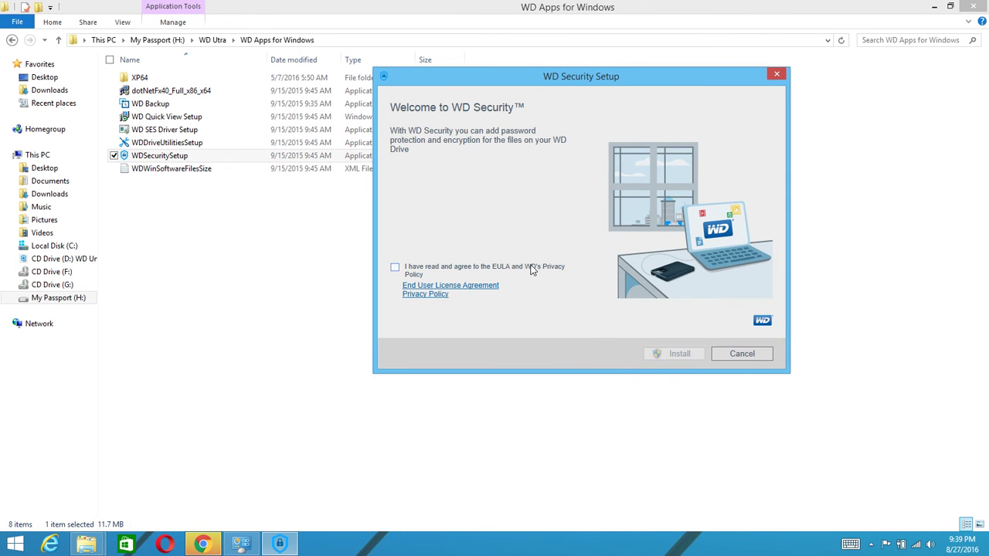
left_click(394, 267)
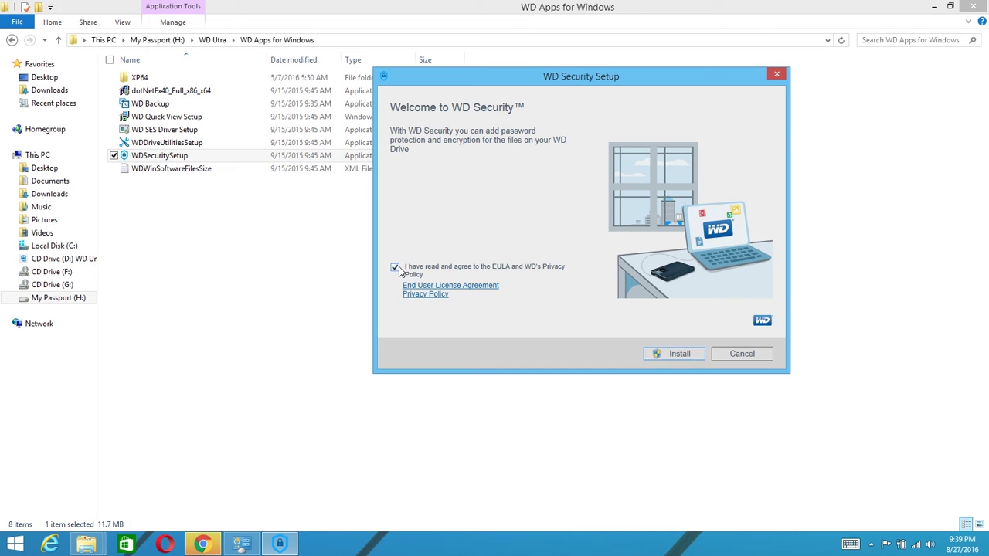
left_click(694, 356)
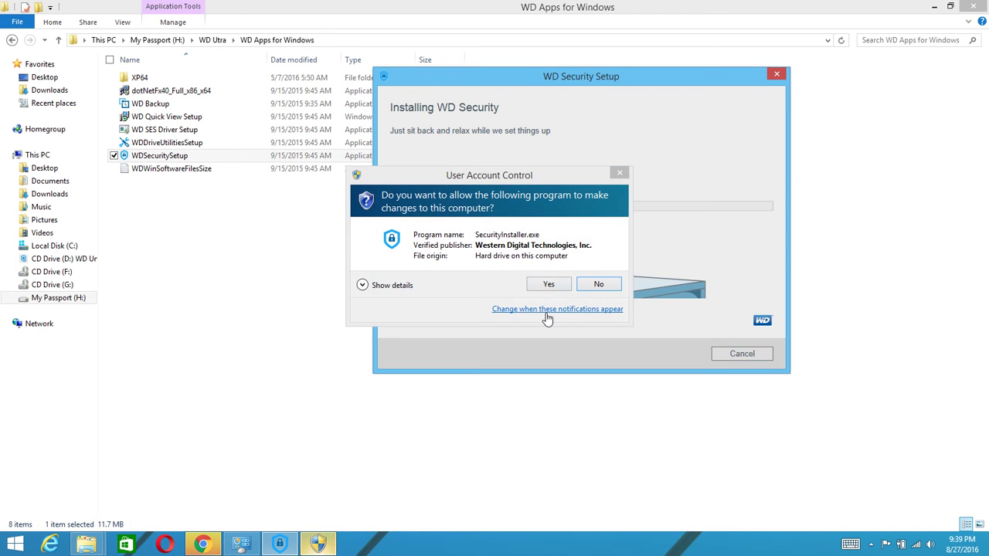
left_click(550, 285)
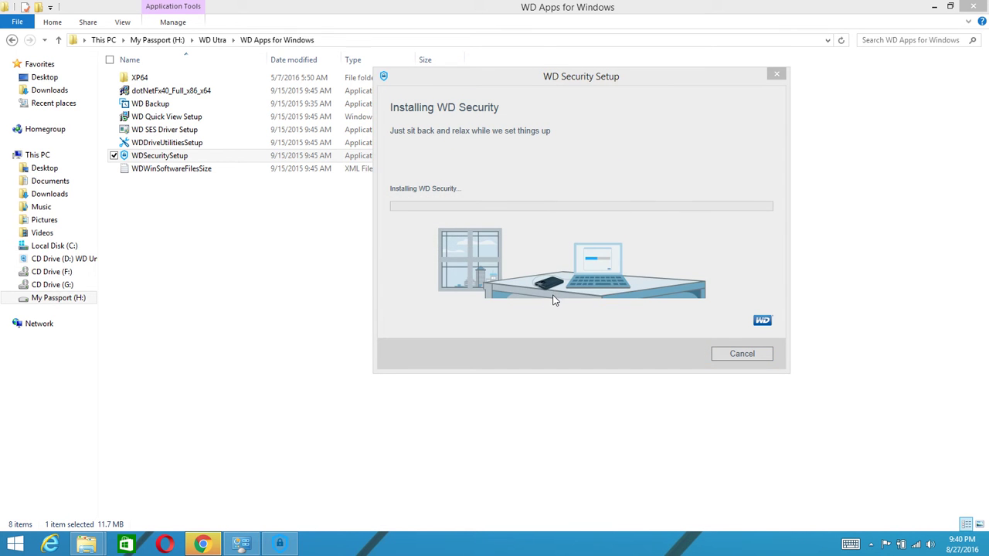
- Move the WD Security Setup window aside and finish the completed installation
left_click_drag(522, 99, 617, 84)
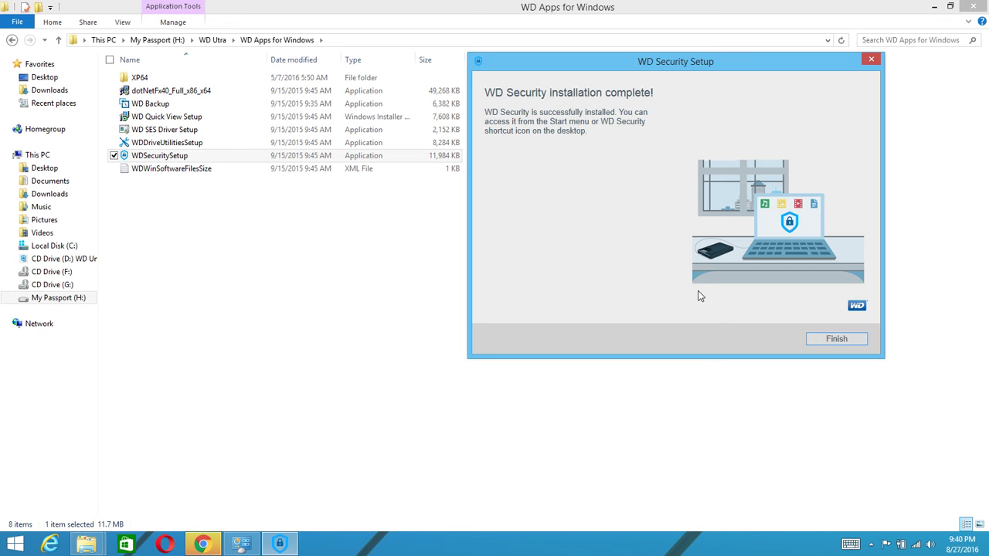
left_click_drag(694, 64, 751, 50)
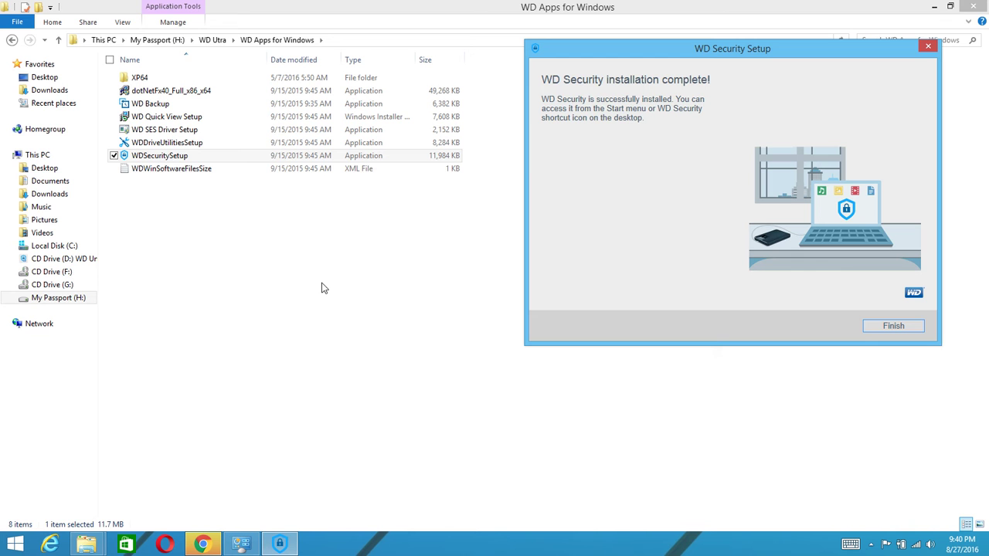
left_click(888, 325)
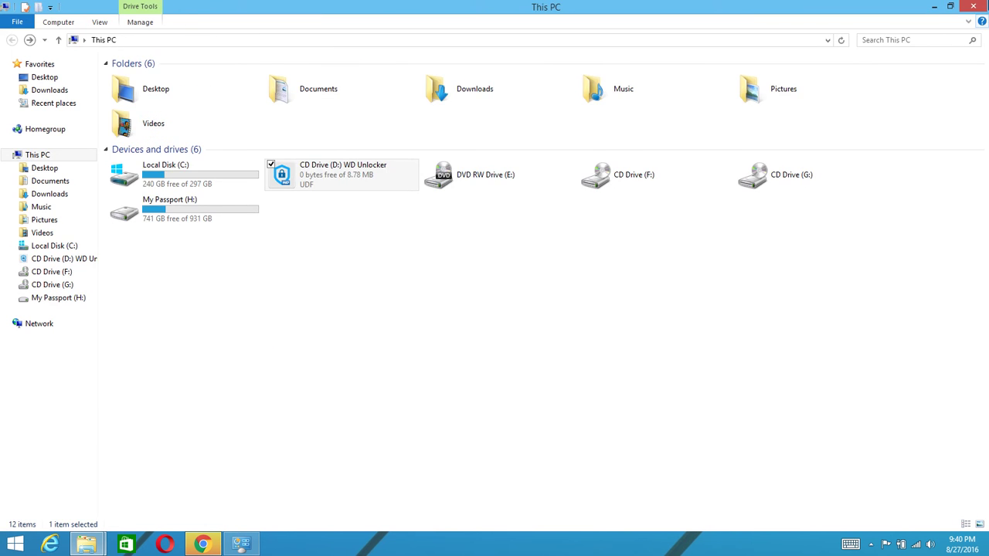
- Clear the desktop by closing the This PC window and dismissing Chrome's welcome dialog and browser window
left_click(974, 6)
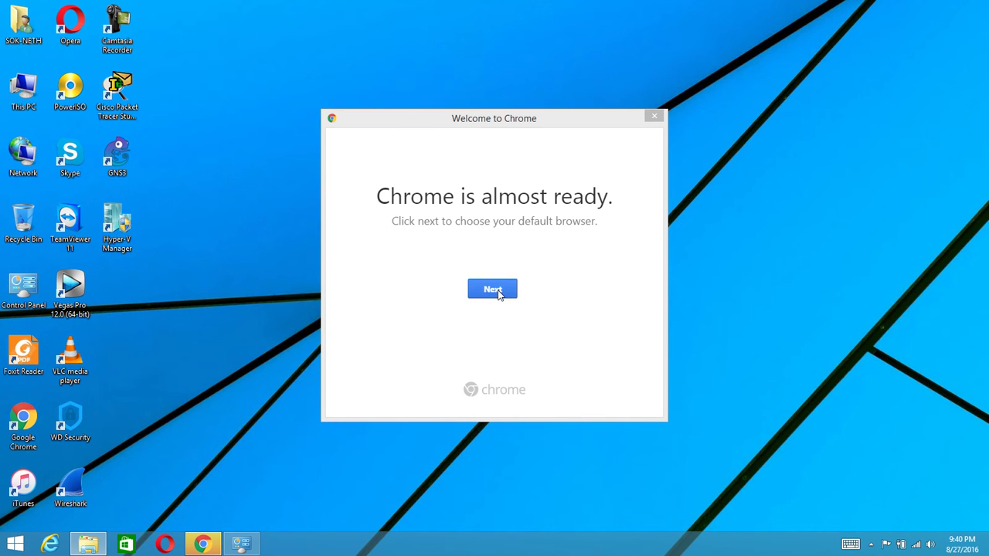
left_click(656, 118)
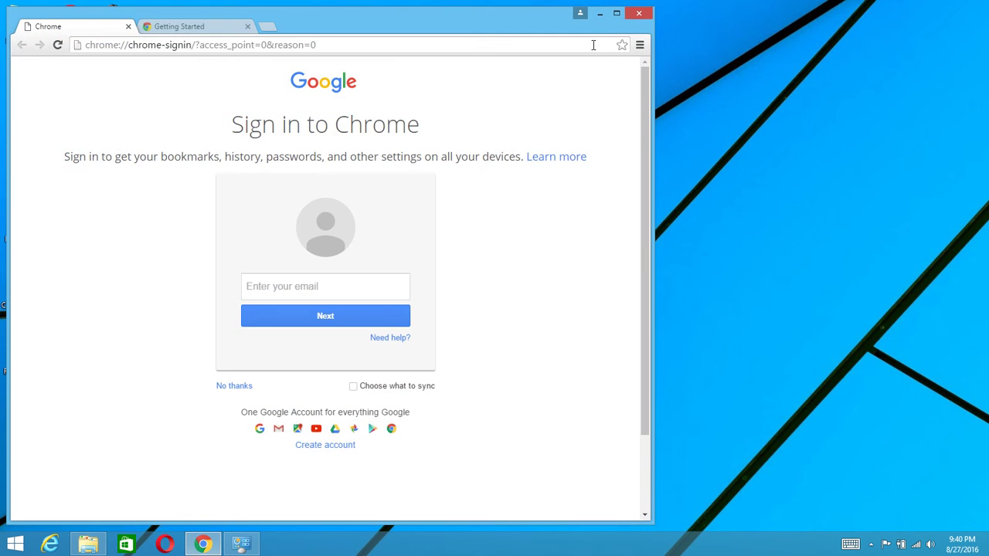
left_click(599, 13)
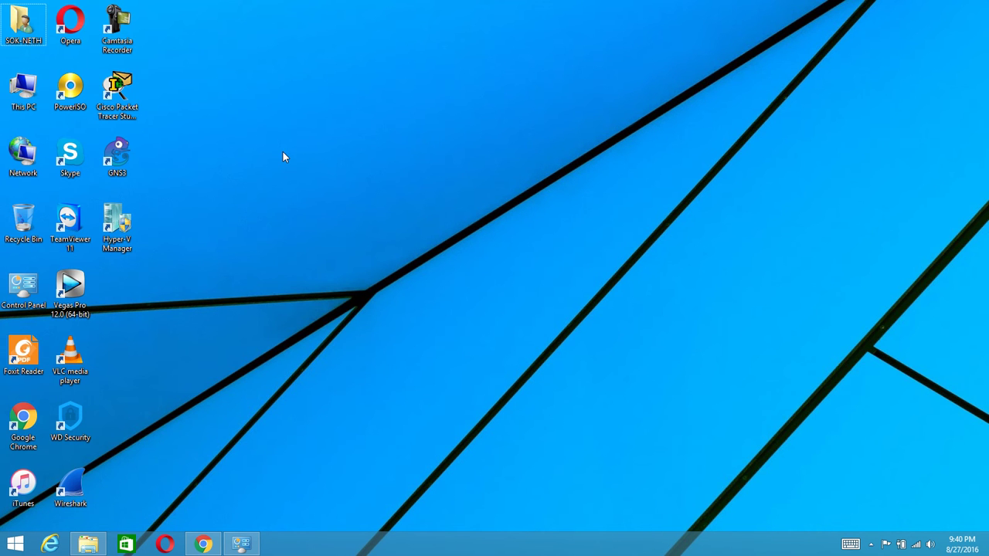
- Open WD Security from the desktop, decline the software update, and move its window to the middle of the screen
left_click(71, 418)
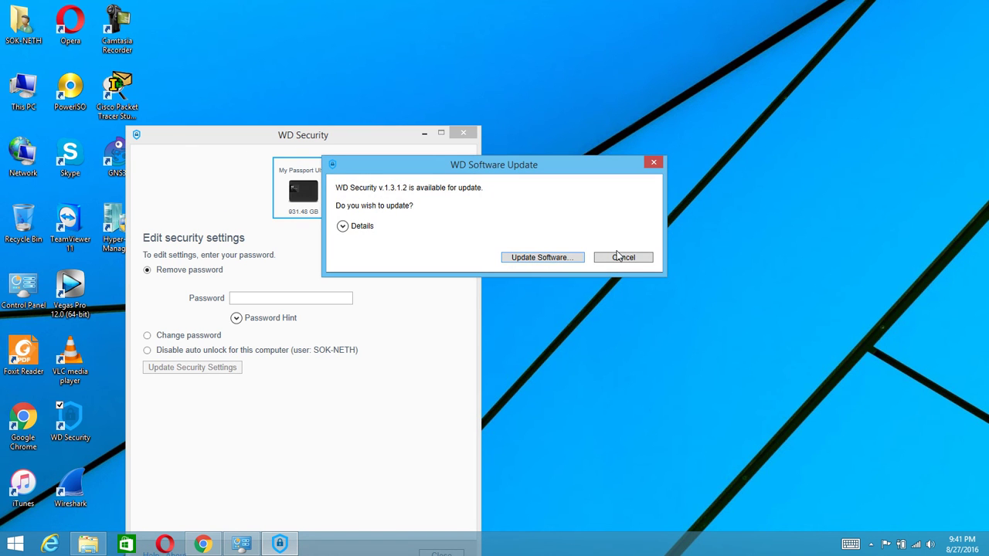
left_click_drag(365, 172, 722, 232)
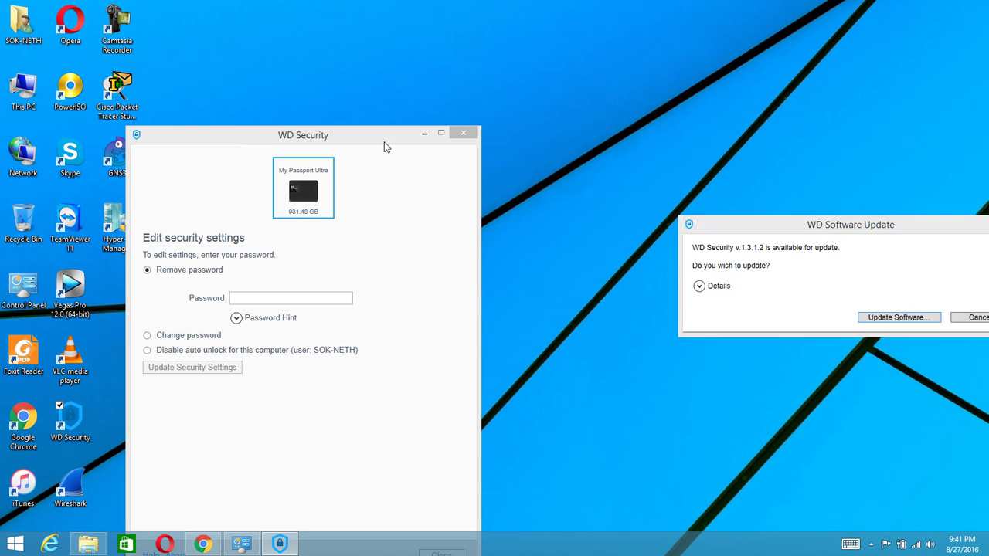
left_click(981, 317)
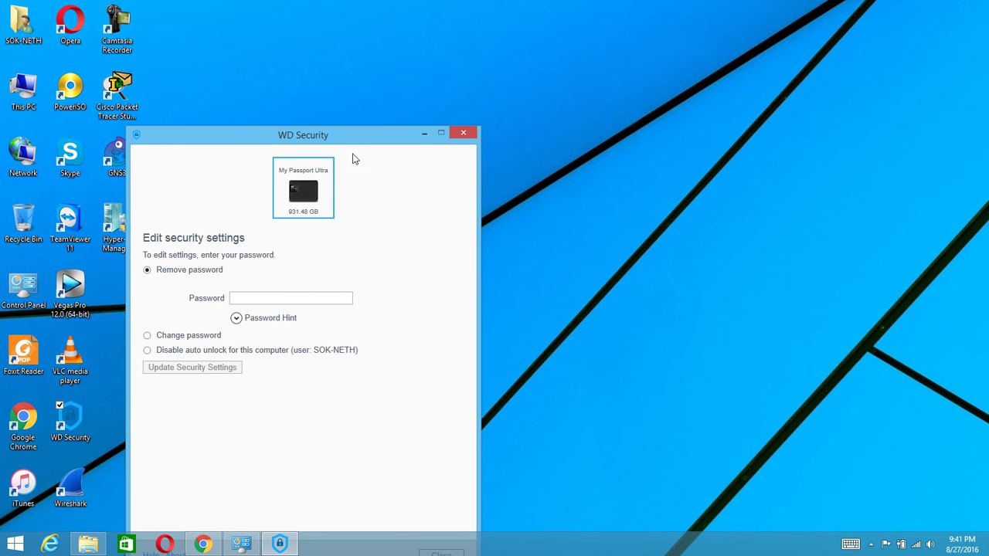
left_click_drag(350, 135, 561, 65)
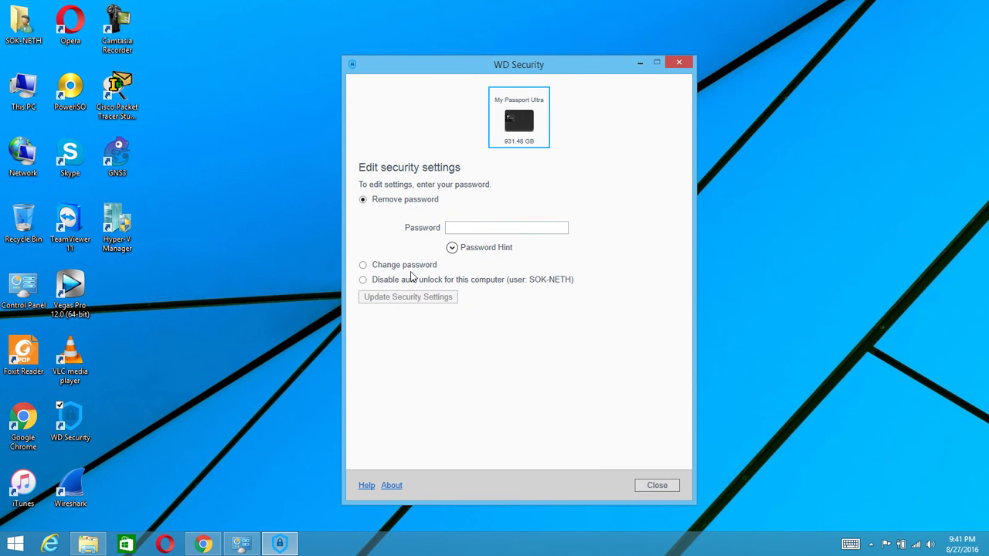
- Examine the remove-password and disable-auto-unlock options for the My Passport Ultra, and close WD Security without updating the settings
left_click(480, 226)
left_click(362, 200)
left_click(469, 226)
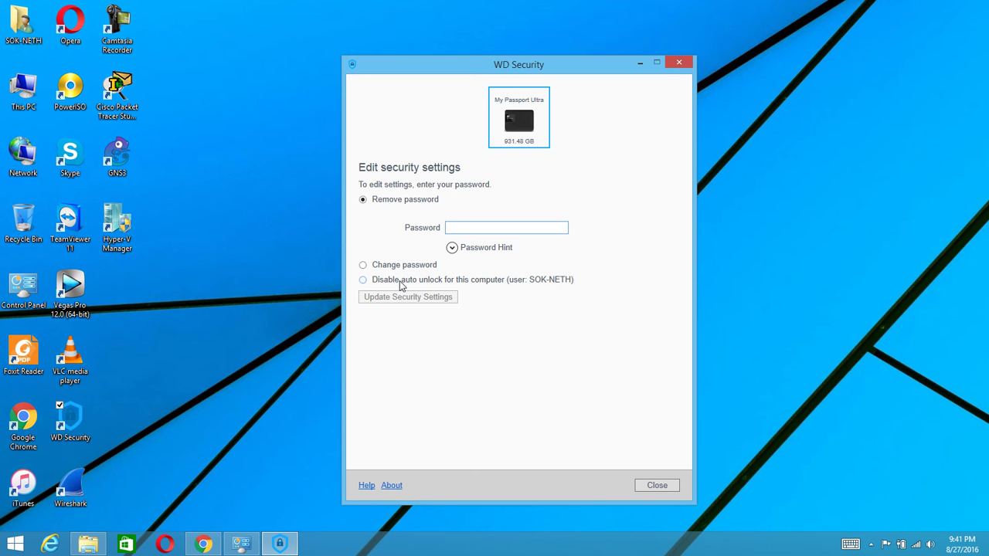
left_click(490, 283)
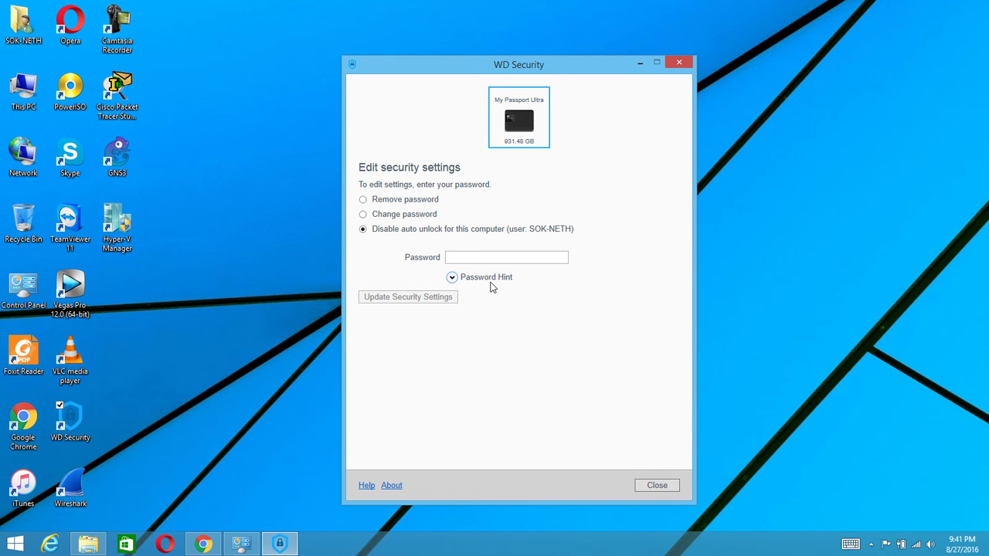
left_click(518, 260)
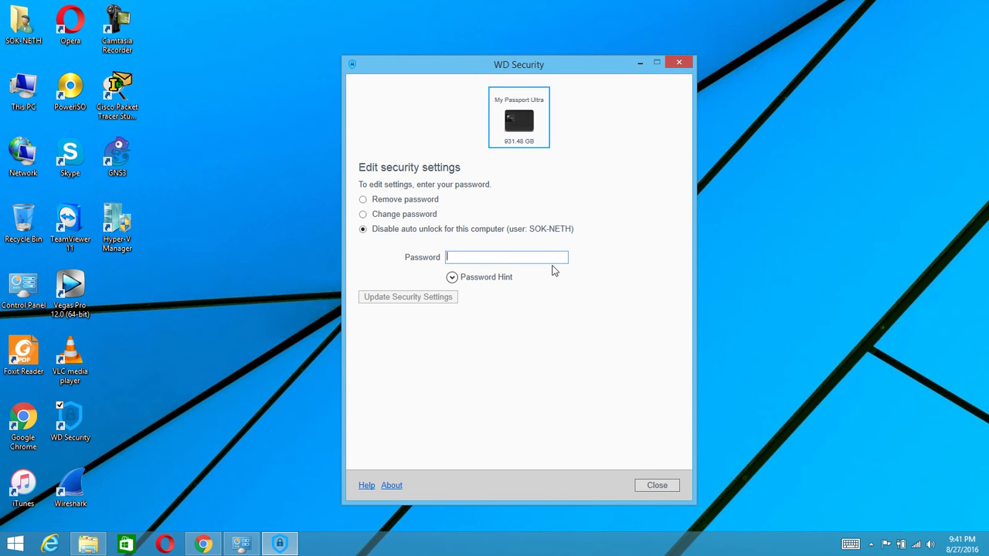
left_click(650, 488)
left_click(668, 64)
- Open This PC and show the contents of the WD Unlocker drive (D:)
double_click(45, 89)
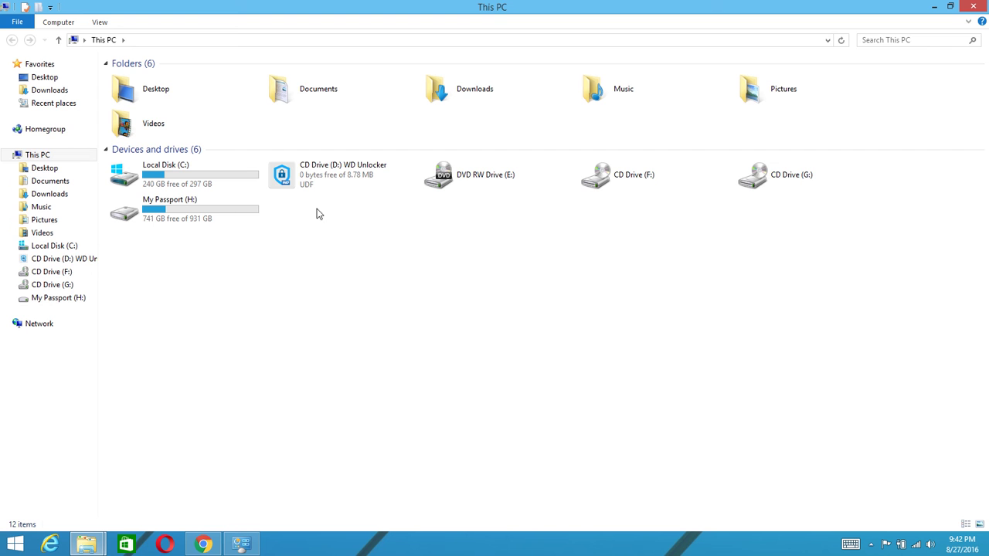
left_click(82, 265)
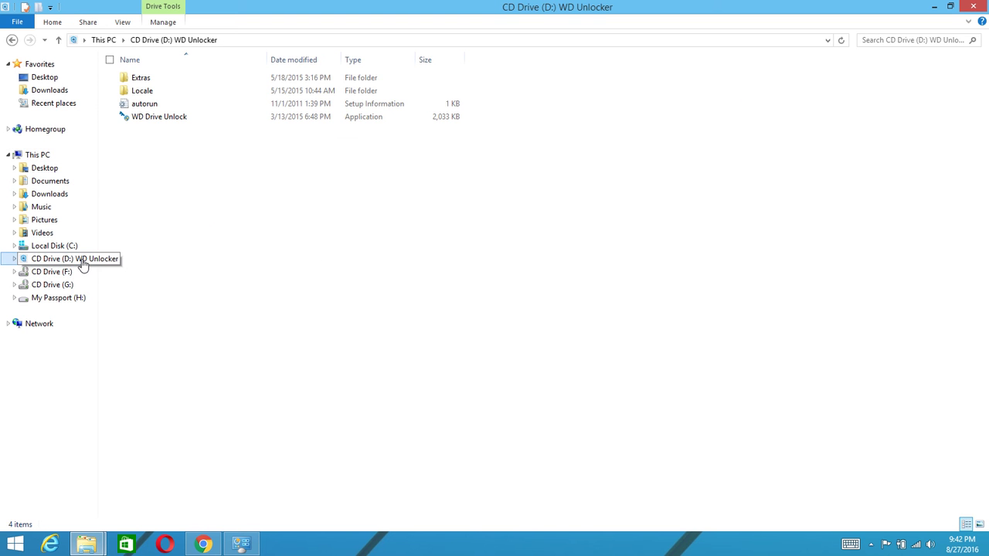
- Examine the contents of the WD Unlocker drive (D:) and the My Passport drive (H:), ending back on WD Unlocker
left_click_drag(747, 328, 146, 71)
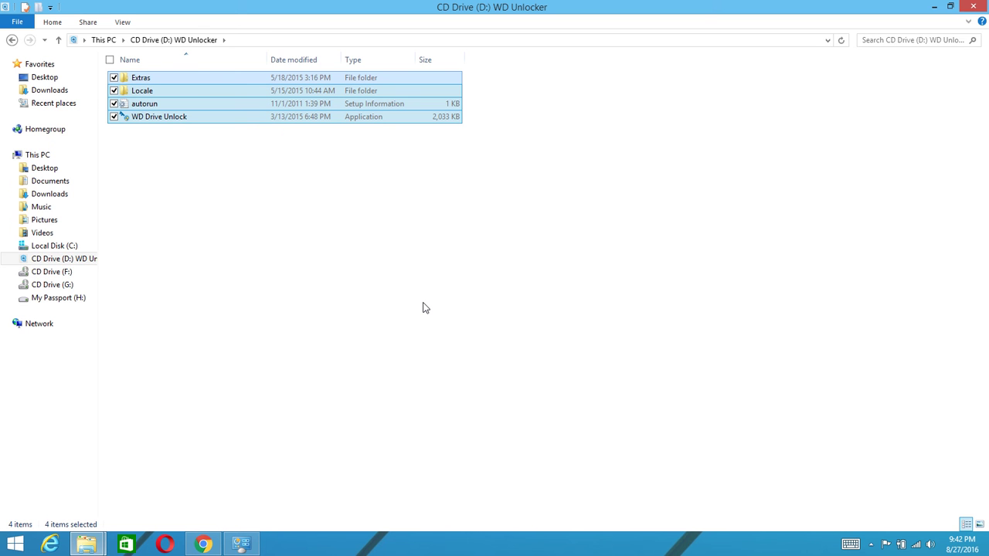
left_click_drag(687, 295, 137, 85)
left_click(383, 236)
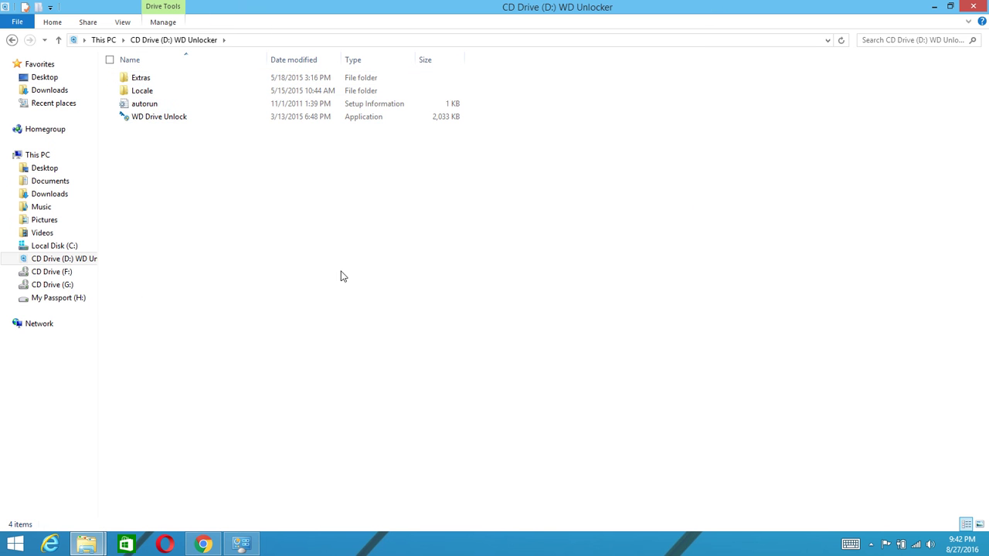
left_click(75, 298)
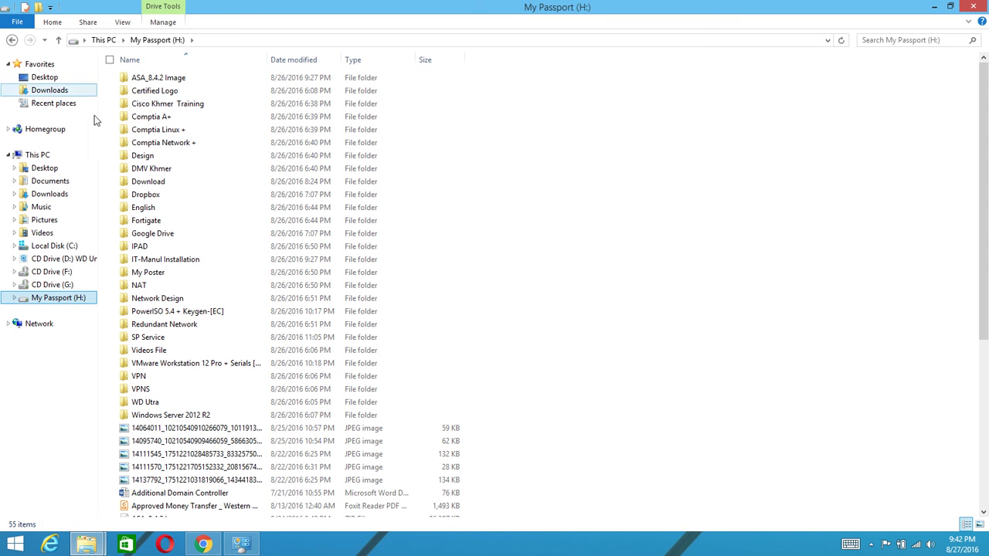
left_click(44, 258)
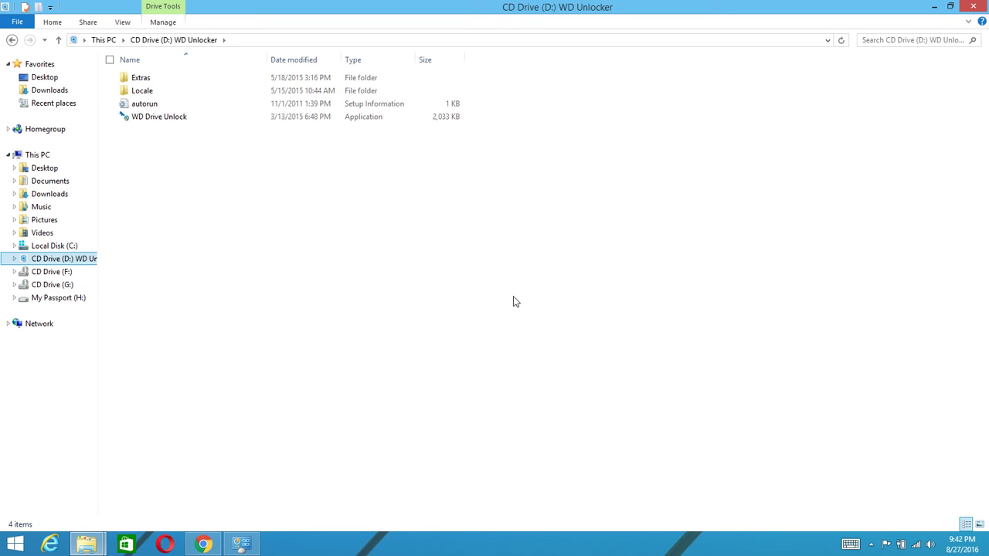
- Show the desktop and refresh it
key("super+d")
right_click(199, 170)
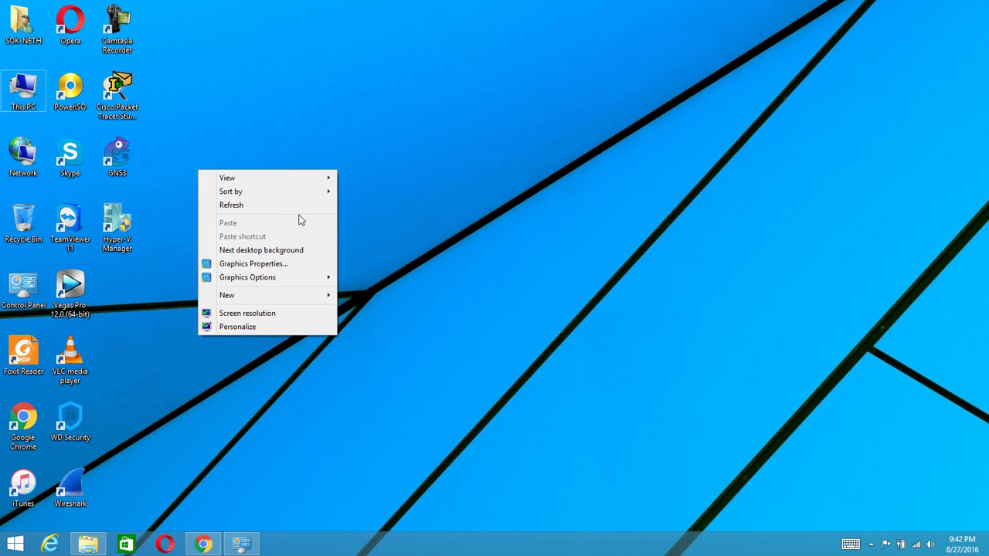
left_click(294, 207)
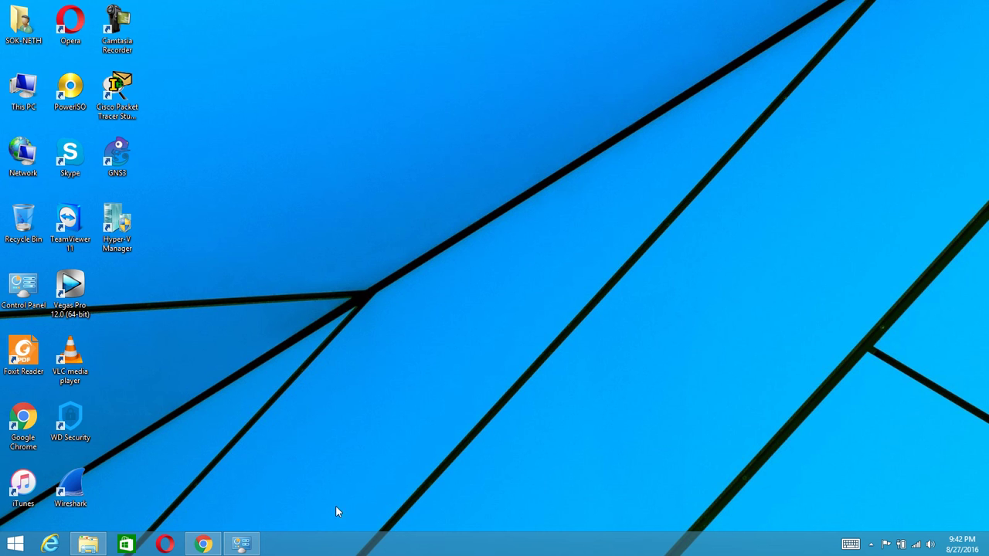
- Reveal the hidden notification area icons
mouse_move(240, 541)
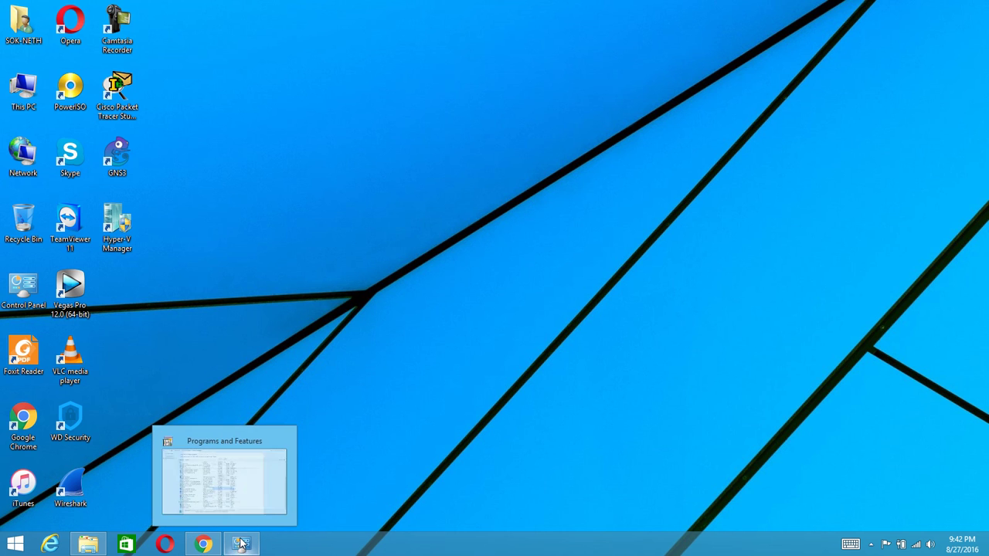
left_click(871, 544)
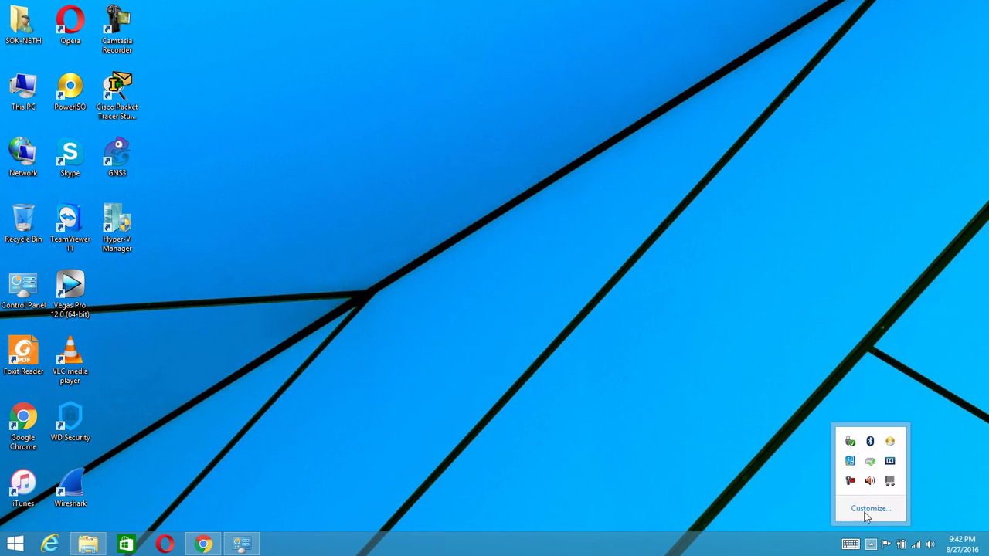